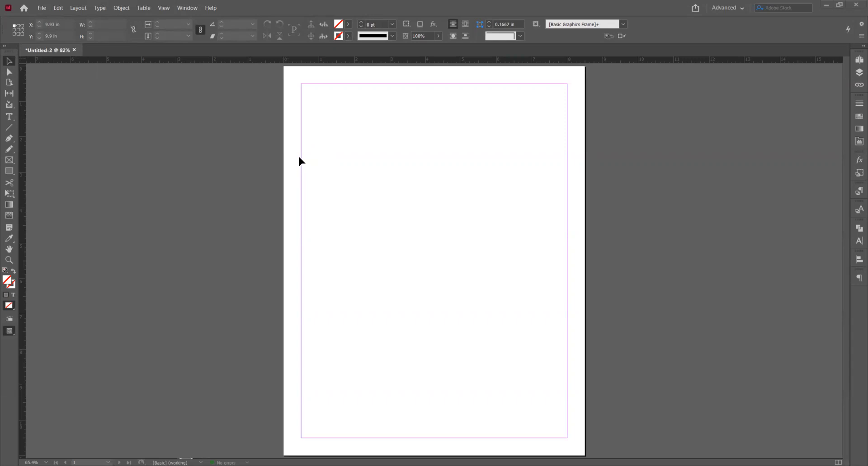
pyautogui.click(42, 9)
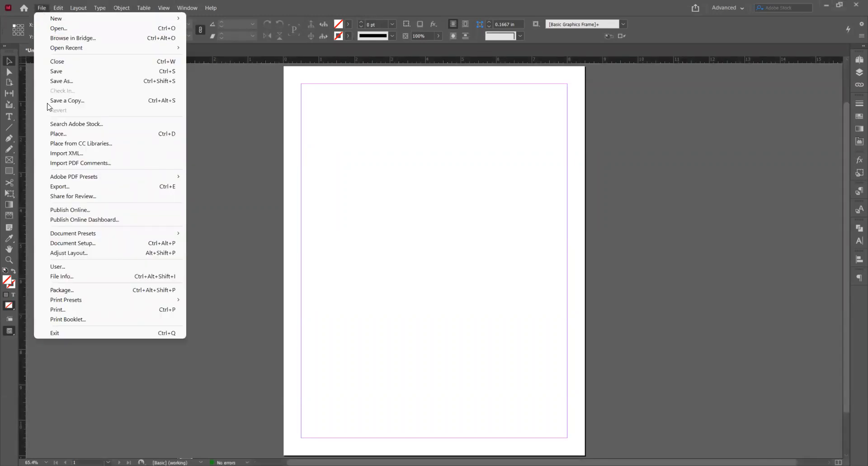
pyautogui.click(55, 134)
pyautogui.click(394, 236)
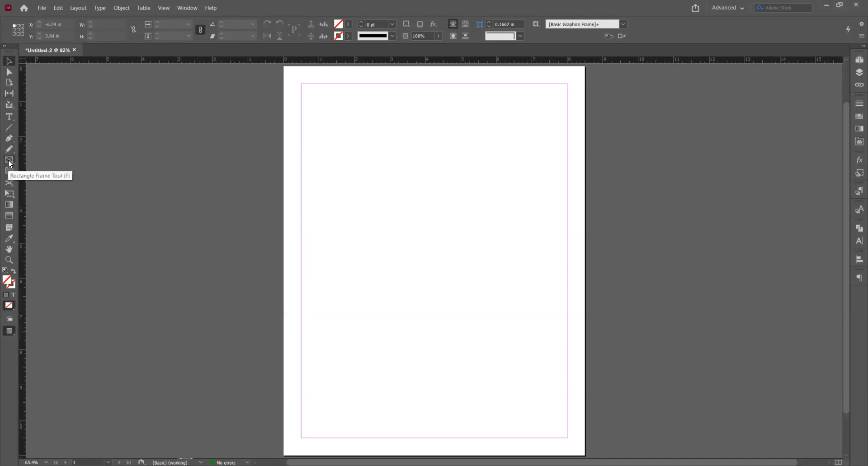
# Draw three rectangular placeholder frames on the page with the Rectangle Frame tool, one tall and two wide.
pyautogui.click(9, 161)
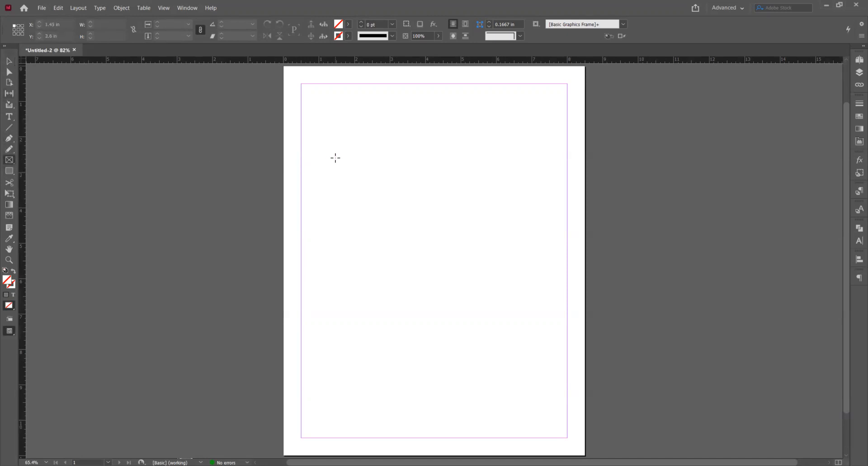
pyautogui.moveTo(322, 106)
pyautogui.mouseDown()
pyautogui.moveTo(335, 130)
pyautogui.moveTo(435, 173)
pyautogui.mouseUp()
pyautogui.moveTo(482, 127)
pyautogui.mouseDown()
pyautogui.moveTo(511, 262)
pyautogui.moveTo(520, 268)
pyautogui.mouseUp()
pyautogui.moveTo(326, 215); pyautogui.dragTo(430, 276)
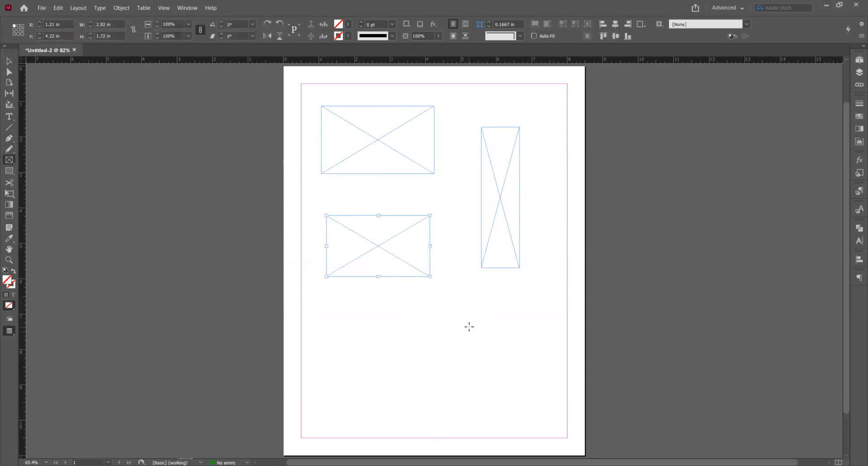
# Undo the three placeholder frames just drawn on the page.
pyautogui.hotkey('ctrl', 'z')
pyautogui.hotkey('ctrl', 'z')
pyautogui.hotkey('ctrl', 'z')
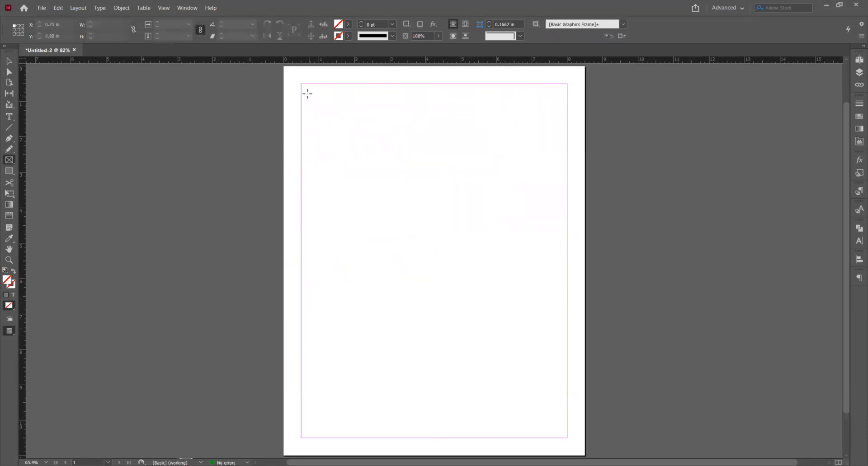
# Draw a rectangular frame about 3.5 by 2.92 in at the page's upper-left margin and duplicate it against the right margin.
pyautogui.moveTo(301, 92); pyautogui.dragTo(425, 196)
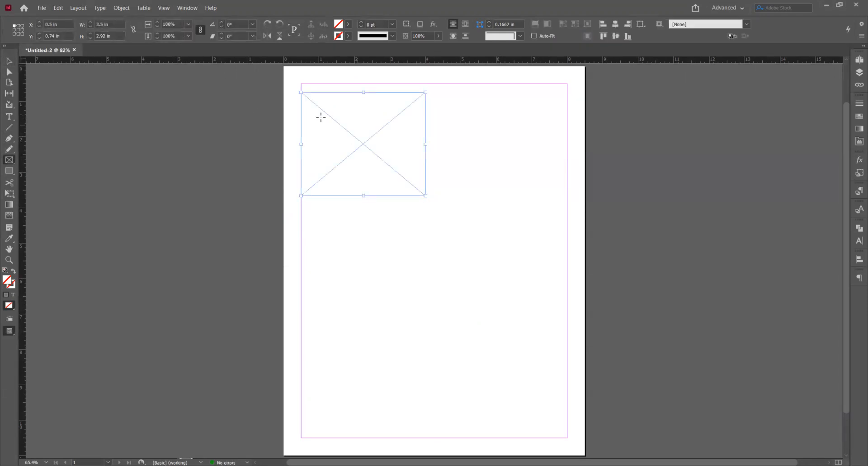
pyautogui.click(9, 62)
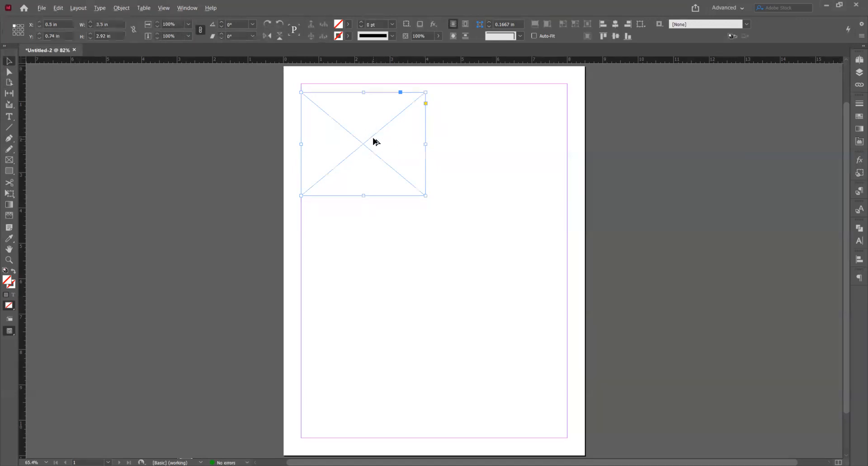
pyautogui.moveTo(389, 136); pyautogui.dragTo(529, 135)
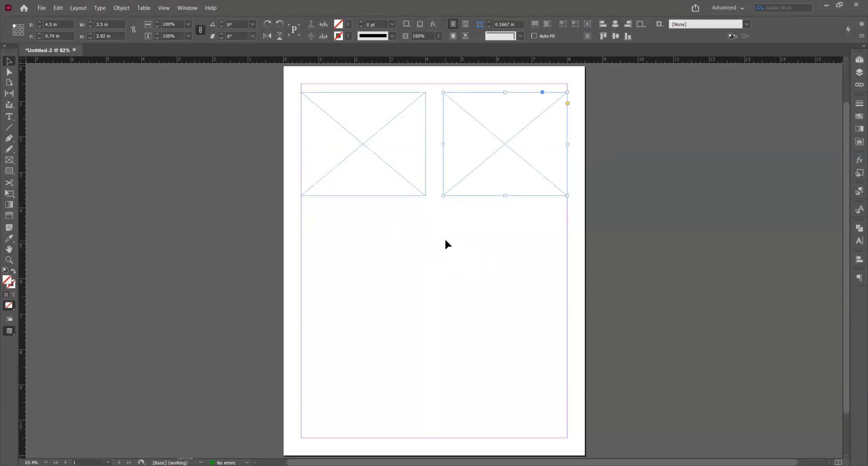
# Select both frames and duplicate them just below to form a two-by-two grid of frames.
pyautogui.click(350, 158)
pyautogui.click(447, 158)
pyautogui.keyDown('shift'); pyautogui.click(375, 155); pyautogui.keyUp('shift')
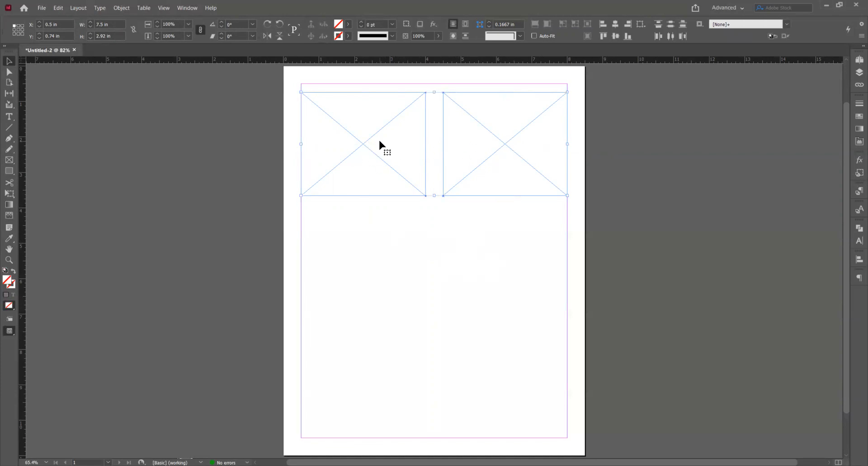
pyautogui.moveTo(380, 144); pyautogui.dragTo(379, 256)
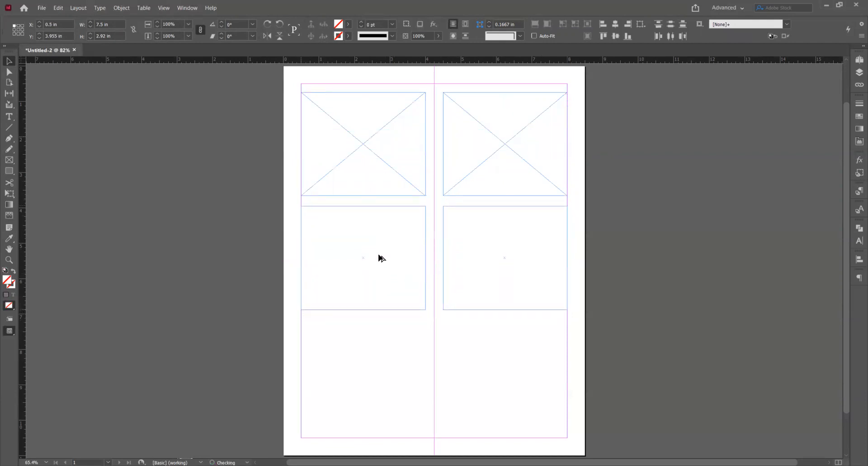
pyautogui.click(577, 268)
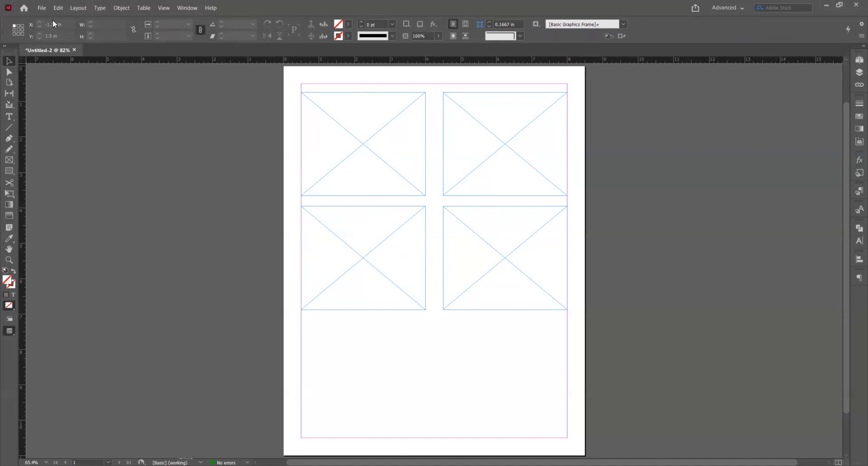
# Start placing files and browse to the tropical folder inside Color > Mood board.
pyautogui.click(38, 10)
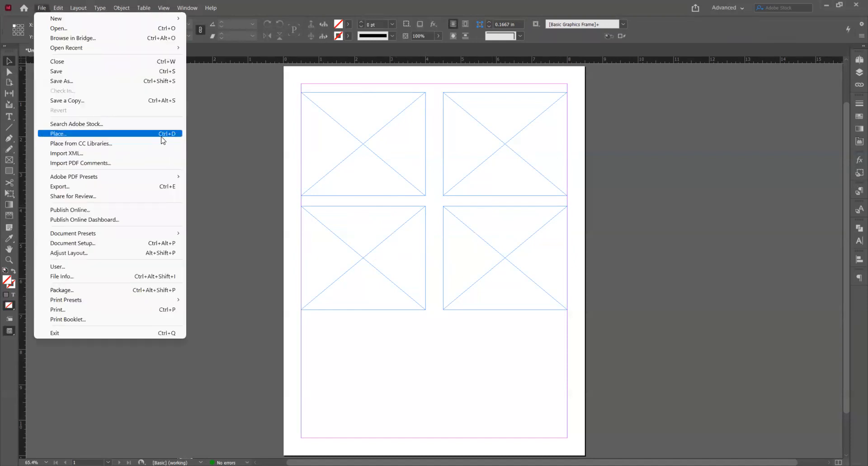
pyautogui.click(172, 133)
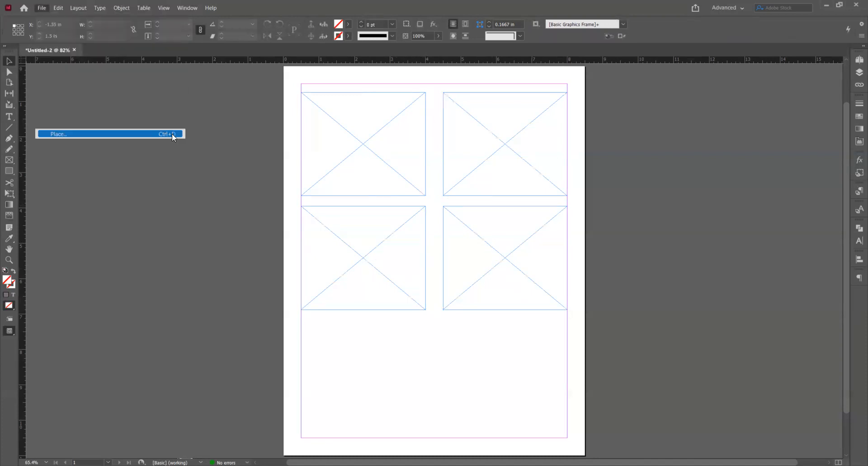
pyautogui.click(391, 137)
pyautogui.click(402, 162)
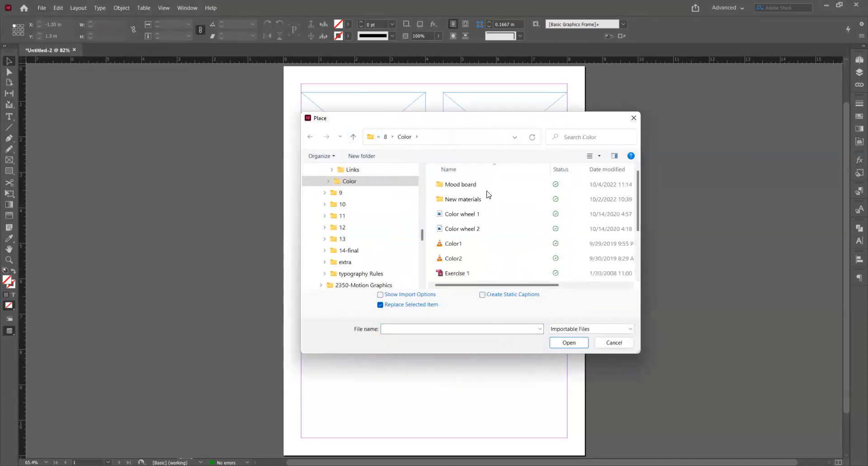
pyautogui.doubleClick(465, 186)
pyautogui.doubleClick(455, 215)
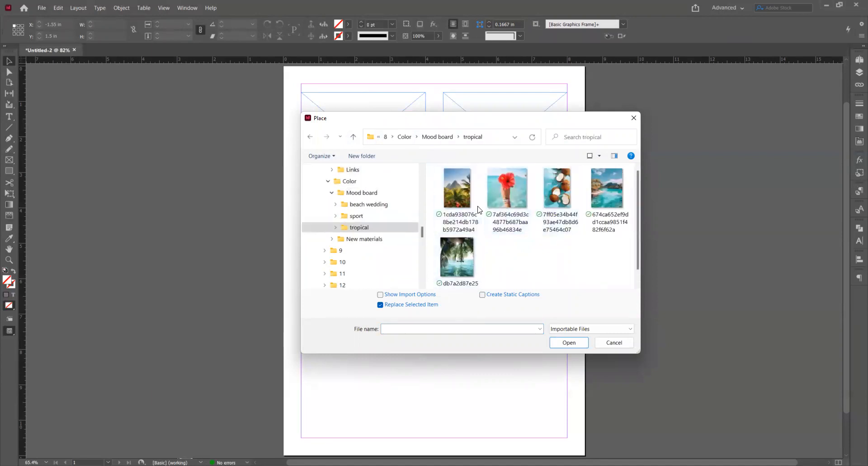
pyautogui.click(452, 196)
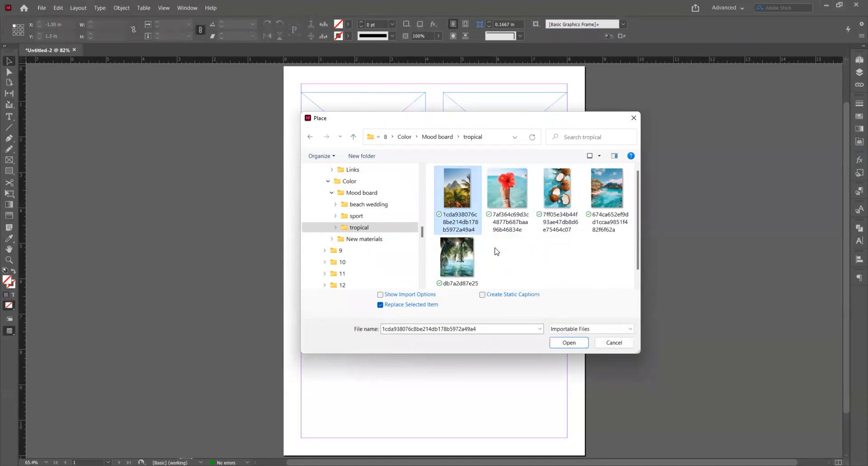
pyautogui.keyDown('ctrl'); pyautogui.click(510, 223); pyautogui.keyUp('ctrl')
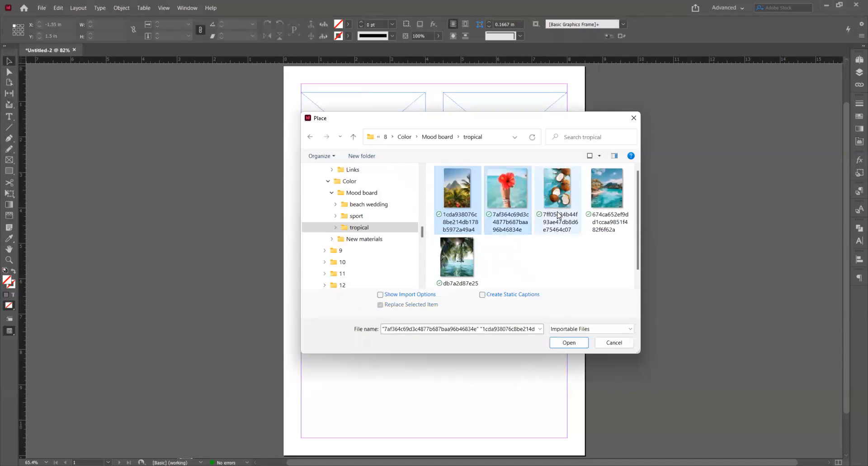
pyautogui.keyDown('ctrl'); pyautogui.click(563, 199); pyautogui.keyUp('ctrl')
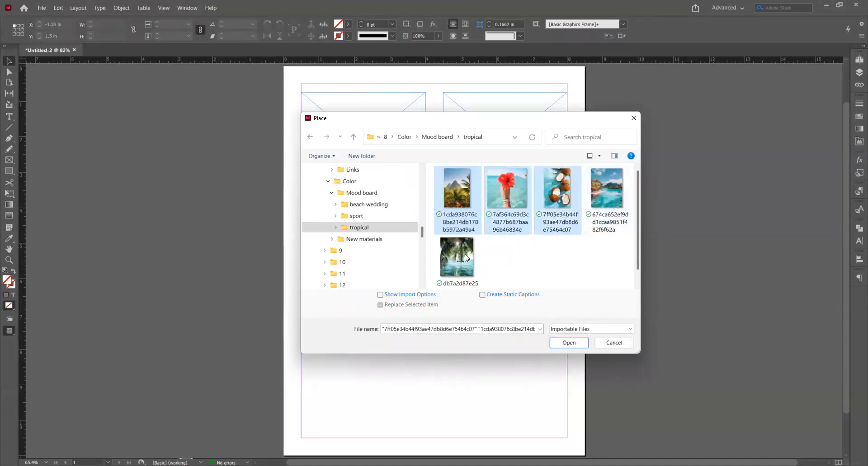
pyautogui.keyDown('ctrl'); pyautogui.keyDown('shift'); pyautogui.click(464, 257); pyautogui.keyUp('shift'); pyautogui.keyUp('ctrl')
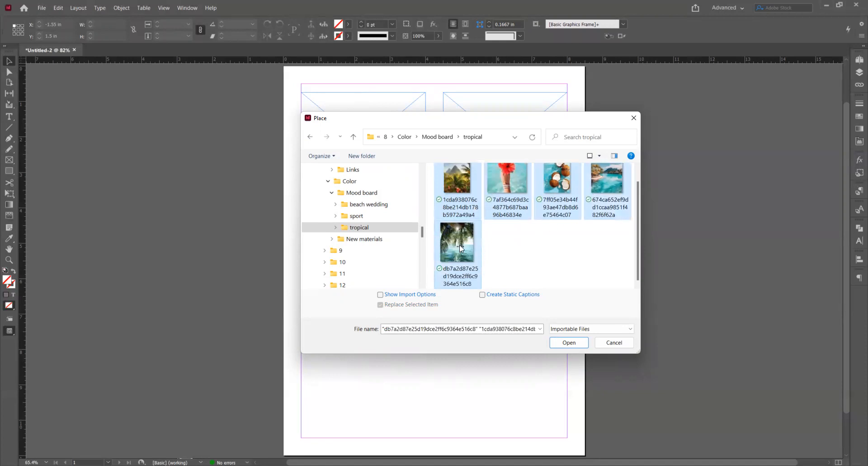
pyautogui.click(518, 256)
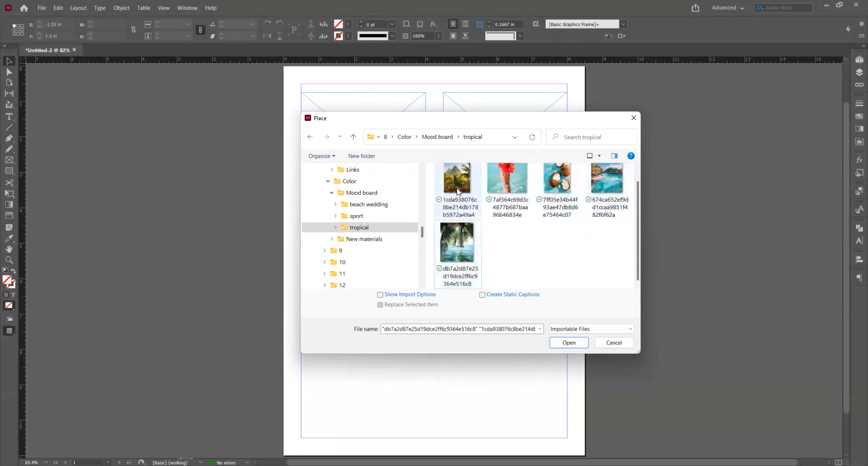
# Load the four images in the tropical folder's first row for placing.
pyautogui.click(456, 216)
pyautogui.keyDown('shift'); pyautogui.click(556, 199); pyautogui.keyUp('shift')
pyautogui.keyDown('shift'); pyautogui.click(586, 232); pyautogui.keyUp('shift')
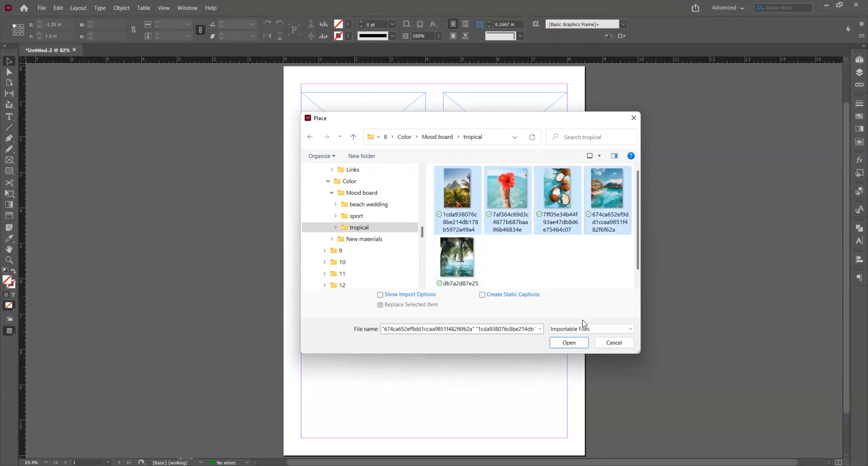
pyautogui.click(568, 343)
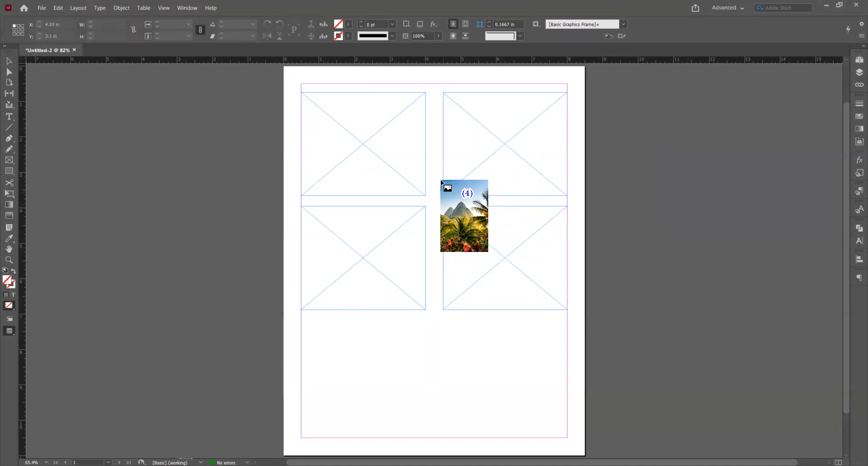
# Place the mountain image in the upper-left frame, the lagoon in the upper-right, the flower in the lower-left and the coconuts in the lower-right.
pyautogui.click(331, 109)
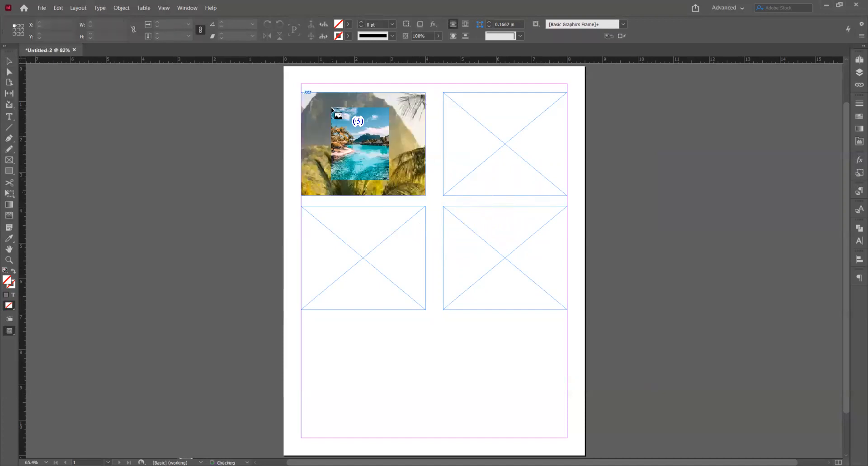
pyautogui.click(476, 106)
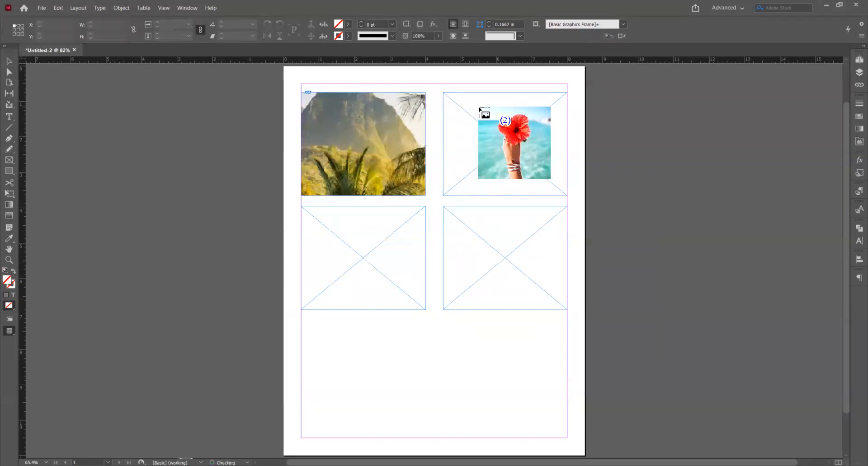
pyautogui.click(319, 220)
pyautogui.click(480, 225)
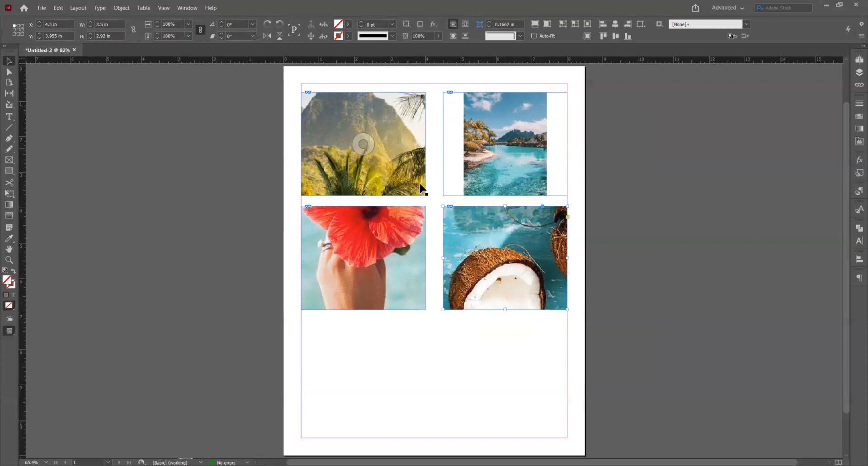
pyautogui.click(414, 115)
pyautogui.click(503, 144)
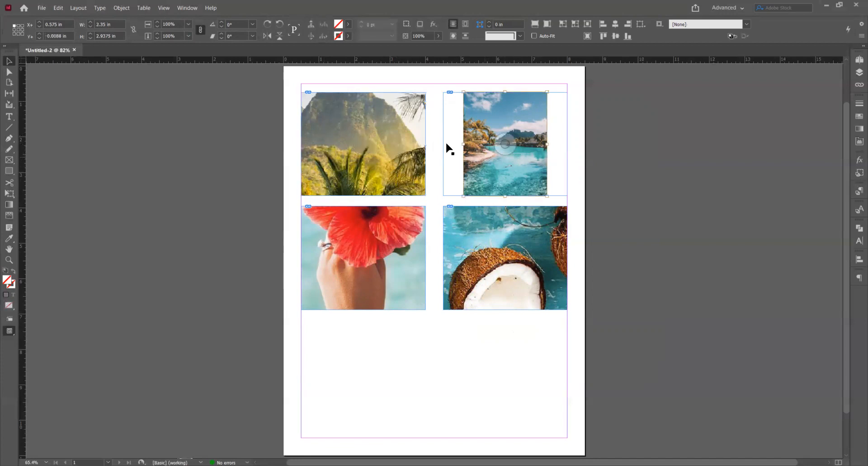
pyautogui.click(394, 141)
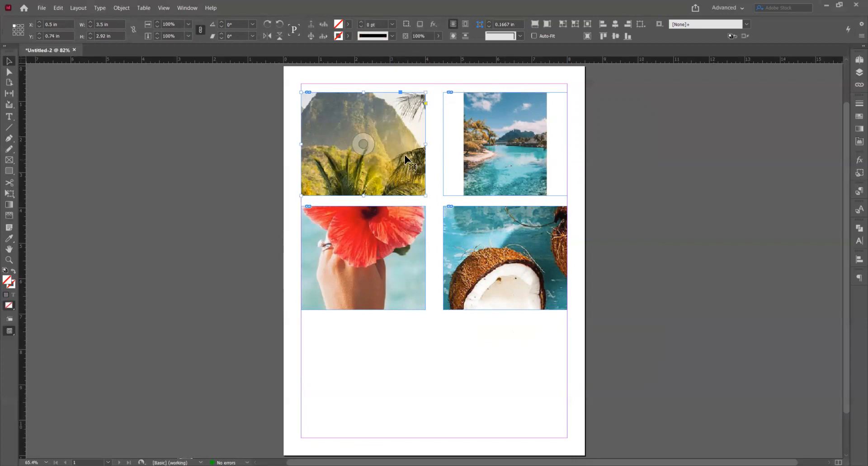
# Select the mountain image inside its frame with the Direct Selection tool and shift it around within the frame.
pyautogui.click(8, 73)
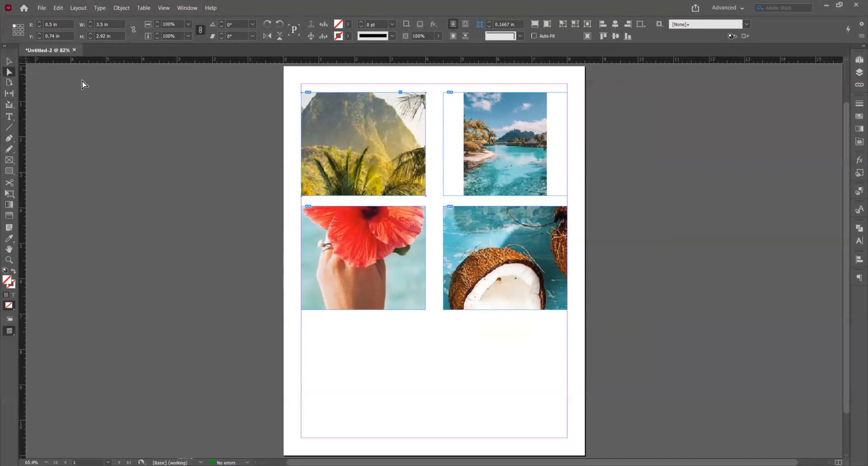
pyautogui.click(325, 133)
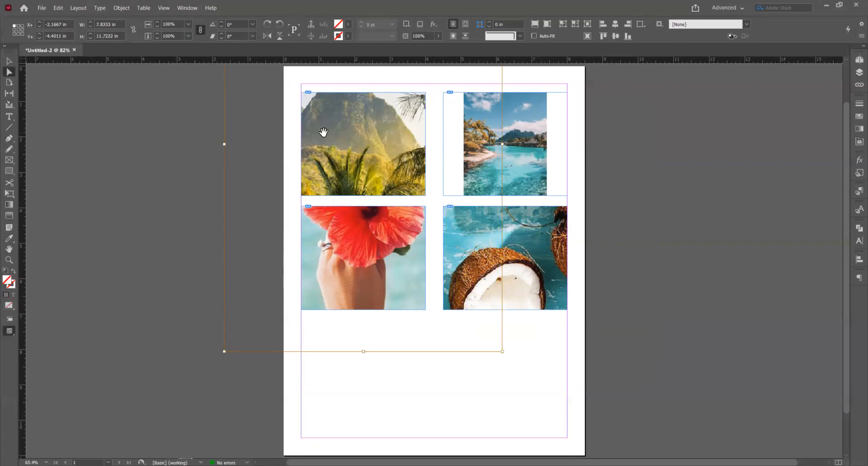
pyautogui.hotkey('ctrl', '-')
pyautogui.hotkey('ctrl', '-')
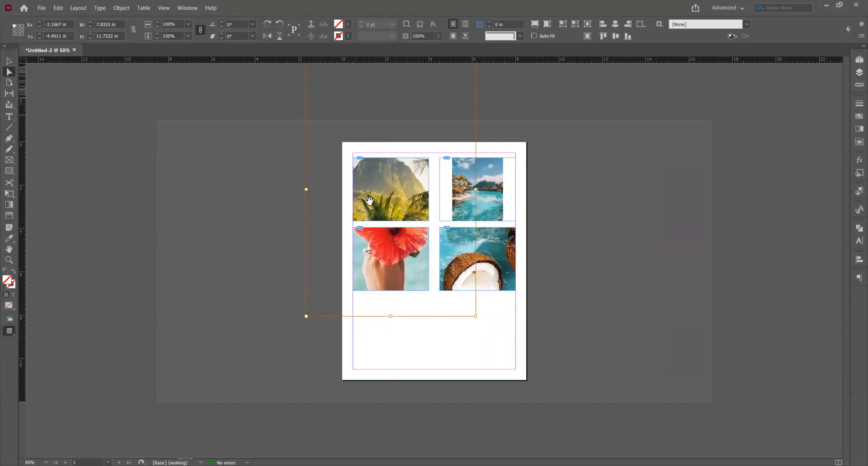
pyautogui.moveTo(376, 190); pyautogui.dragTo(366, 232)
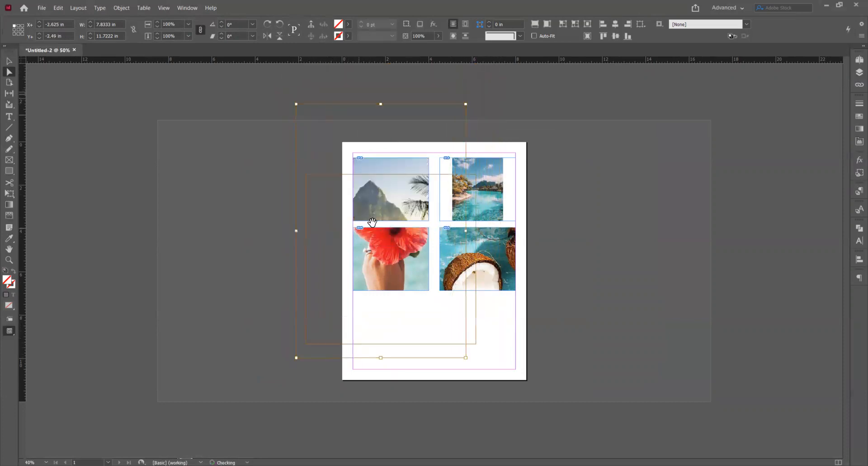
pyautogui.moveTo(392, 200); pyautogui.dragTo(406, 160)
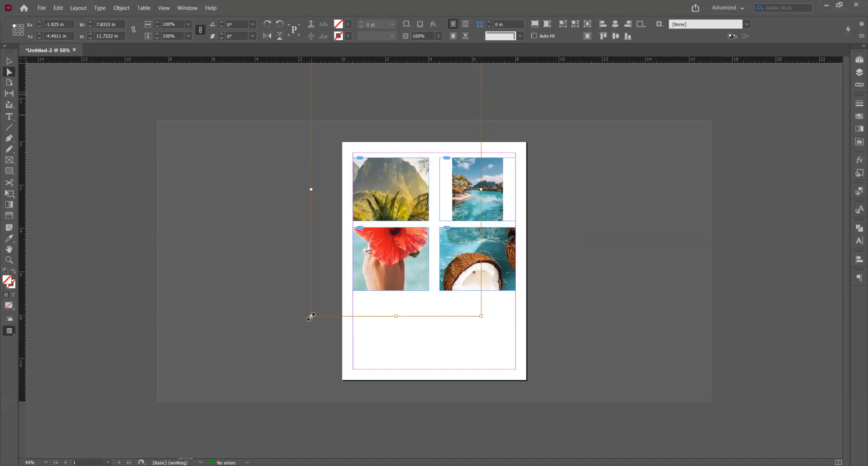
# Scale the mountain image to about 54% and move it down so the peaks sit inside the upper-left frame.
pyautogui.moveTo(311, 316); pyautogui.dragTo(344, 231)
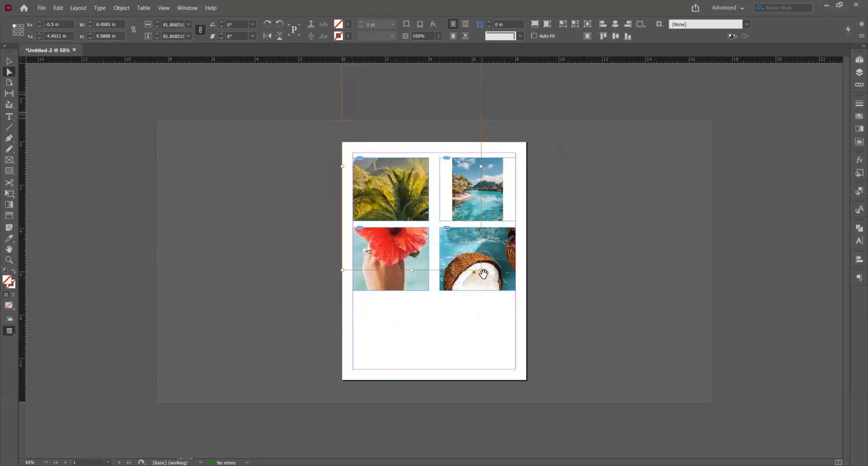
pyautogui.moveTo(481, 270); pyautogui.dragTo(453, 228)
pyautogui.moveTo(409, 178); pyautogui.dragTo(396, 263)
pyautogui.moveTo(329, 313); pyautogui.dragTo(349, 256)
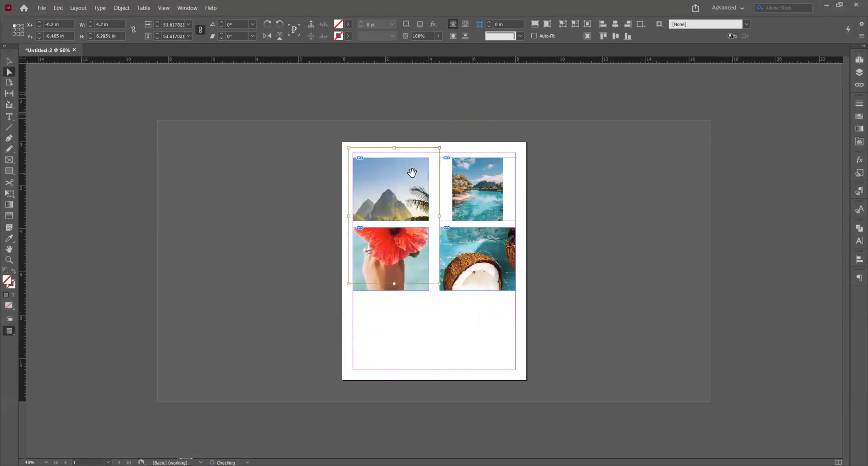
# Reduce the mountain image further to about 43% and reposition it so peaks and palms fill most of its frame.
pyautogui.moveTo(440, 148); pyautogui.dragTo(433, 158)
pyautogui.moveTo(390, 285); pyautogui.dragTo(359, 267)
pyautogui.moveTo(394, 195)
pyautogui.mouseDown()
pyautogui.moveTo(389, 174)
pyautogui.moveTo(404, 193)
pyautogui.mouseUp()
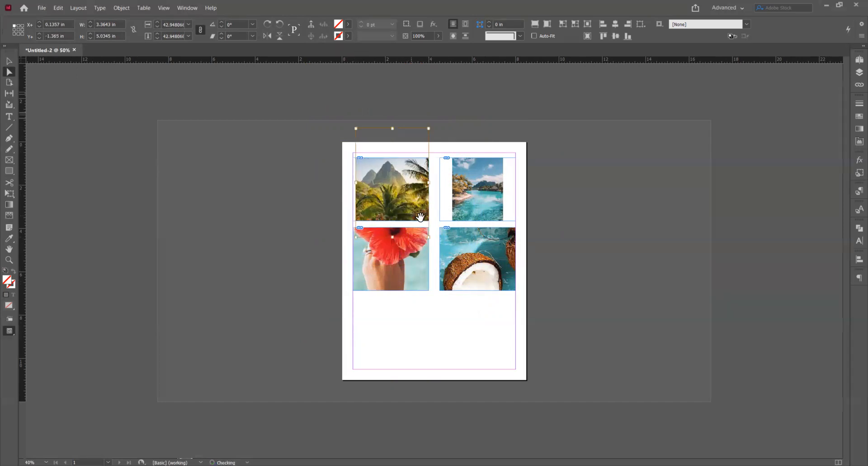
# Enlarge the lagoon image inside the upper-right frame to about 145% so that it fills most of the frame.
pyautogui.click(490, 187)
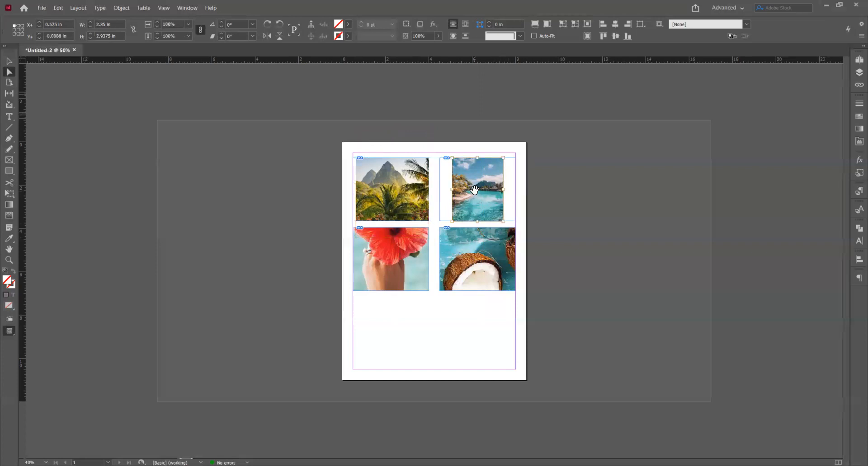
pyautogui.moveTo(503, 158); pyautogui.dragTo(516, 142)
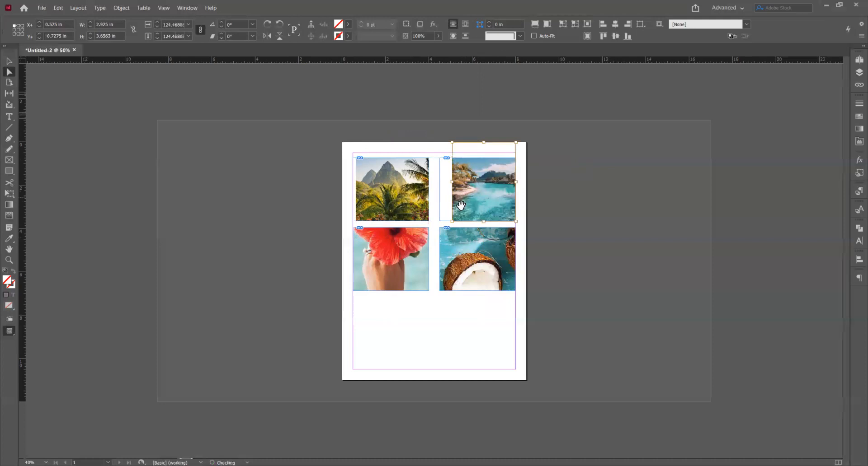
pyautogui.moveTo(452, 220); pyautogui.dragTo(442, 233)
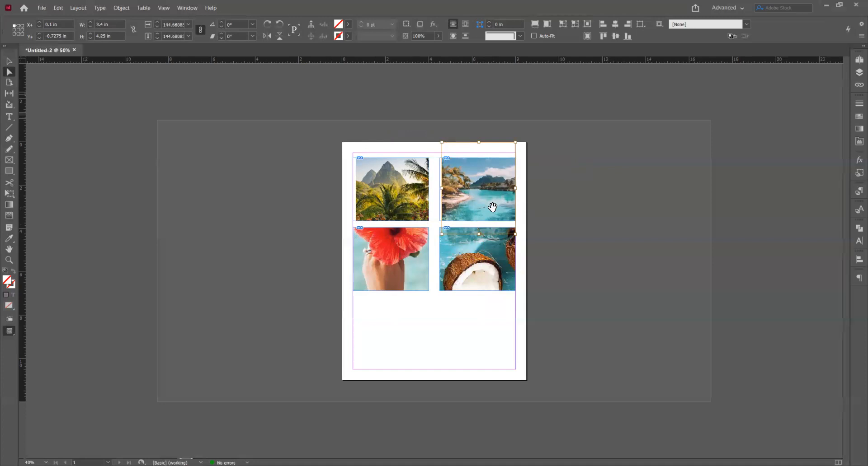
# Scale the flower image inside the lower-left frame down to about 49%, showing the whole flower and the wrist.
pyautogui.click(403, 254)
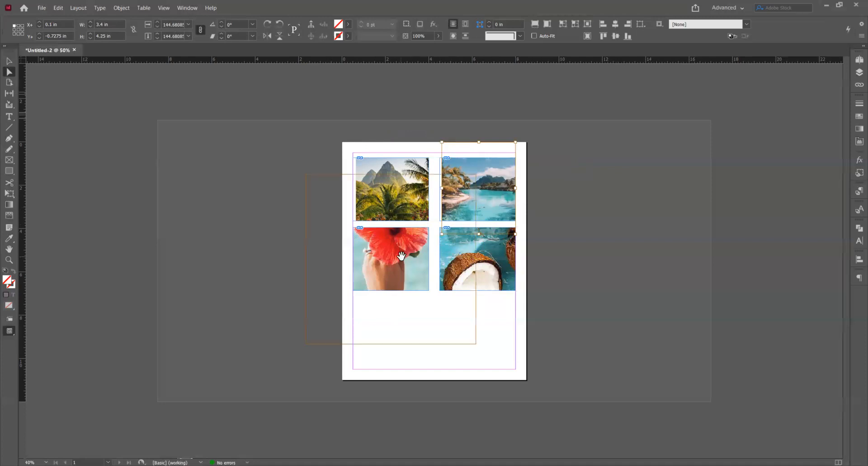
pyautogui.moveTo(306, 174); pyautogui.dragTo(348, 216)
pyautogui.moveTo(476, 343); pyautogui.dragTo(431, 299)
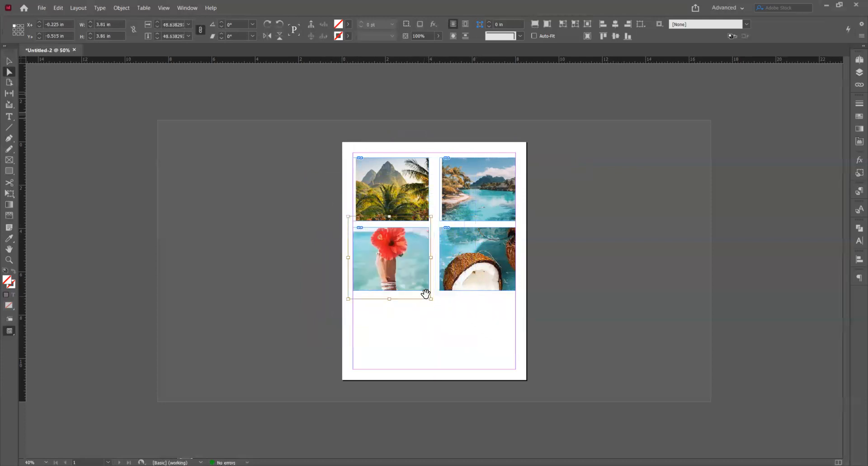
# Scale the coconut image down to about 41% and reposition it so several coconuts show in the lower-right frame, then deselect it.
pyautogui.click(492, 270)
pyautogui.moveTo(562, 133); pyautogui.dragTo(511, 209)
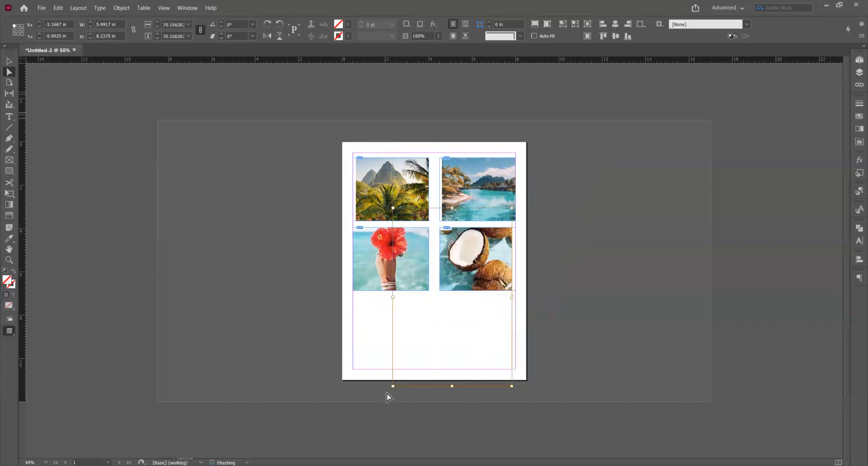
pyautogui.moveTo(394, 392); pyautogui.dragTo(488, 322)
pyautogui.moveTo(497, 259); pyautogui.dragTo(501, 264)
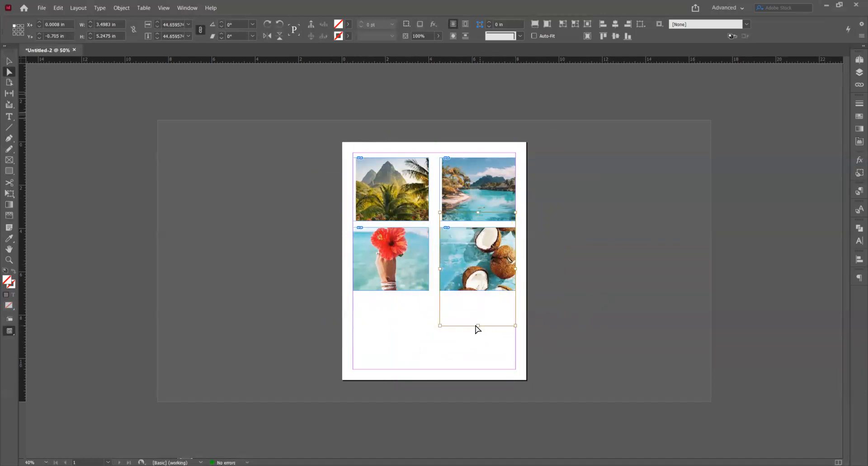
pyautogui.moveTo(439, 326); pyautogui.dragTo(445, 313)
pyautogui.moveTo(471, 277); pyautogui.dragTo(468, 274)
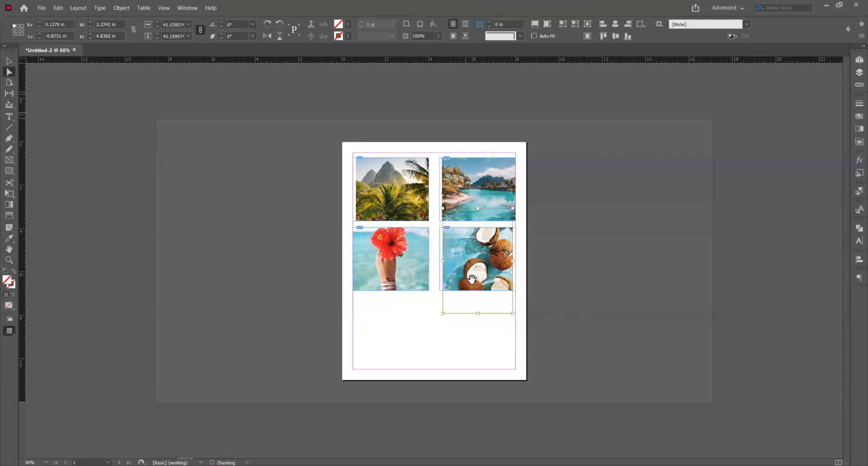
pyautogui.click(564, 304)
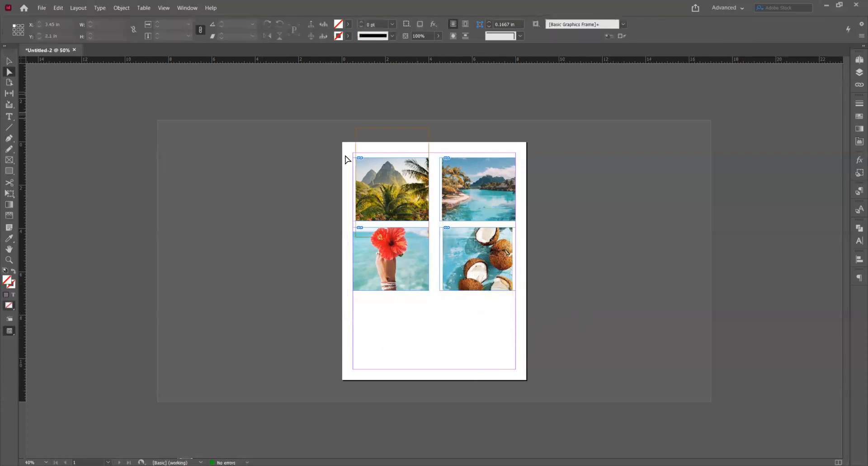
# Draw a square rectangle frame about 1.15 in wide below the flower image, near the page's left margin.
pyautogui.click(8, 62)
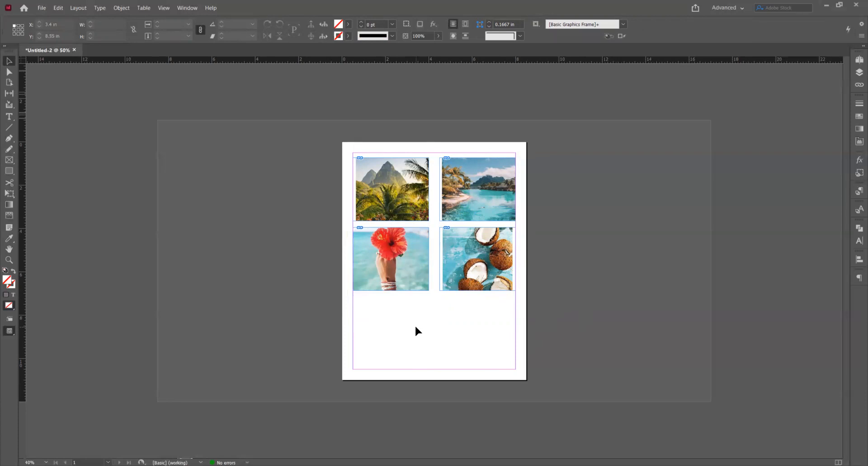
pyautogui.hotkey('ctrl', '0')
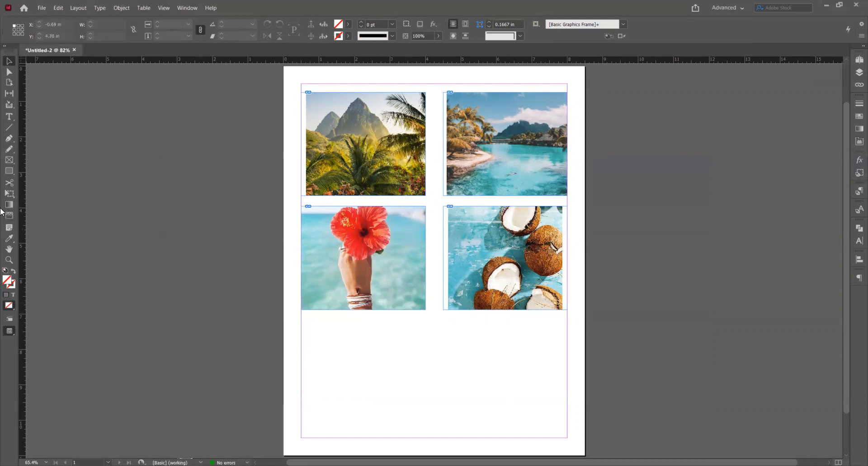
pyautogui.click(8, 162)
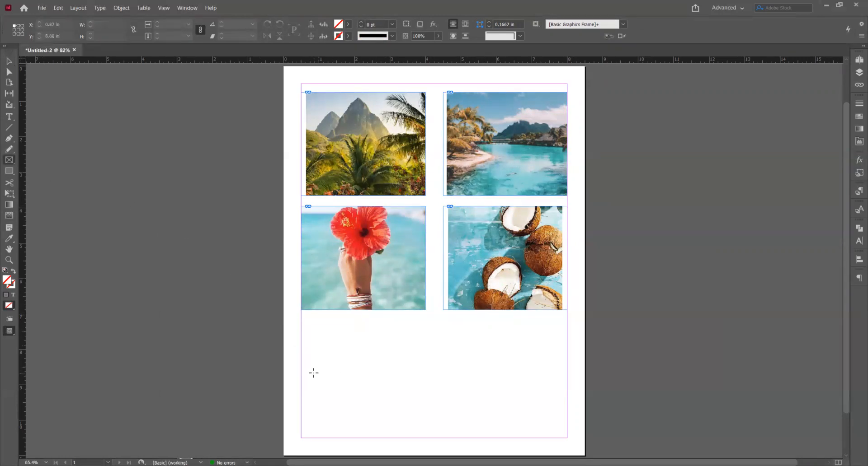
pyautogui.moveTo(309, 371); pyautogui.dragTo(345, 405)
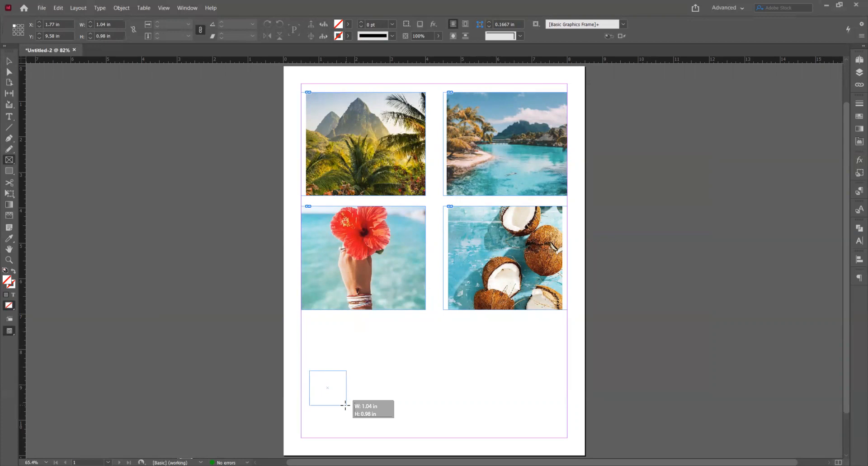
pyautogui.moveTo(345, 405)
pyautogui.mouseDown()
pyautogui.moveTo(360, 419)
pyautogui.moveTo(332, 384)
pyautogui.moveTo(345, 412)
pyautogui.moveTo(319, 387)
pyautogui.moveTo(352, 439)
pyautogui.mouseUp()
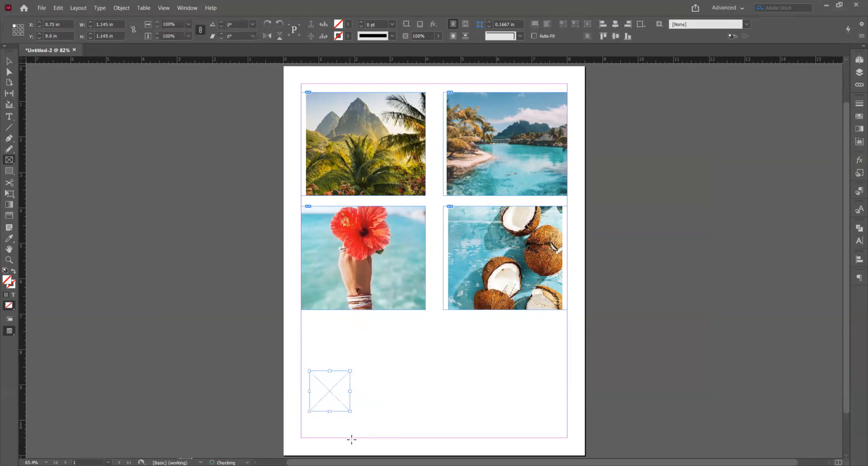
# Duplicate the square frame into a horizontal row of four and move the row to about X 1.13 in, Y 7.98 in.
pyautogui.click(9, 61)
pyautogui.moveTo(330, 392); pyautogui.dragTo(500, 393)
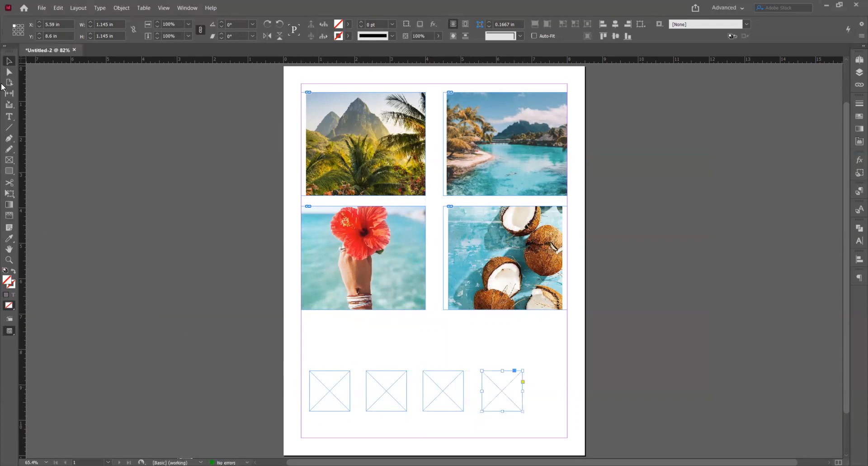
pyautogui.click(391, 351)
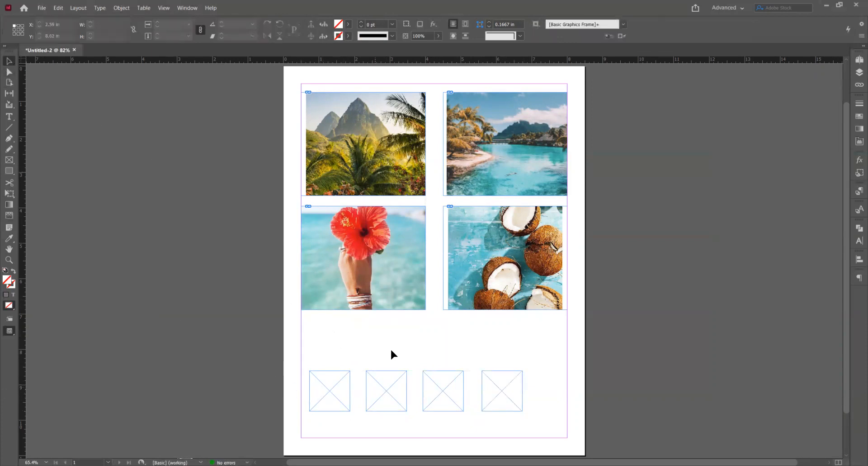
pyautogui.moveTo(325, 352); pyautogui.dragTo(515, 368)
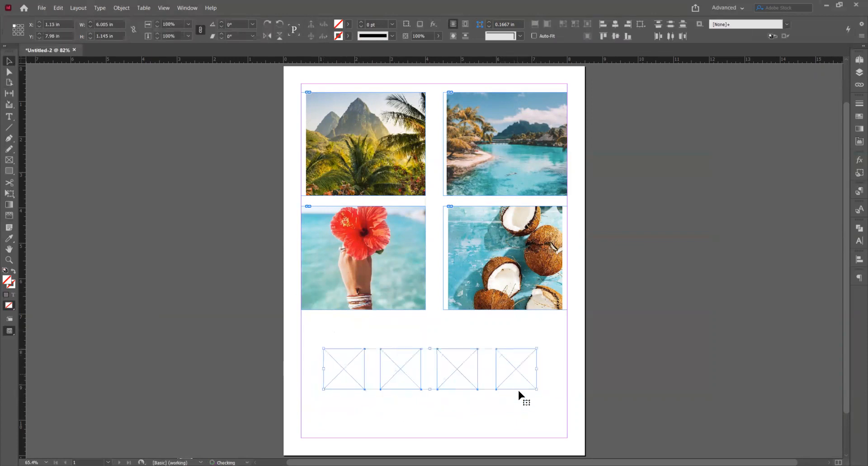
pyautogui.click(474, 407)
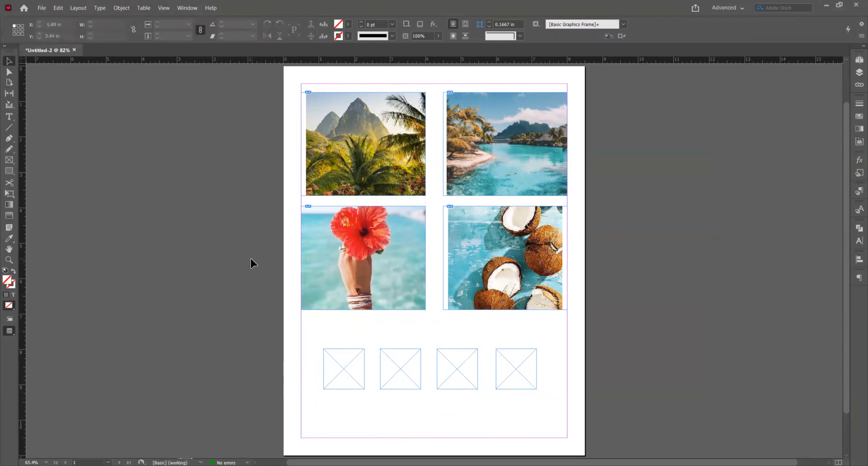
# With the Eyedropper, fill the first square with mustard yellow from the mountain image and the second with red from the flower.
pyautogui.click(9, 241)
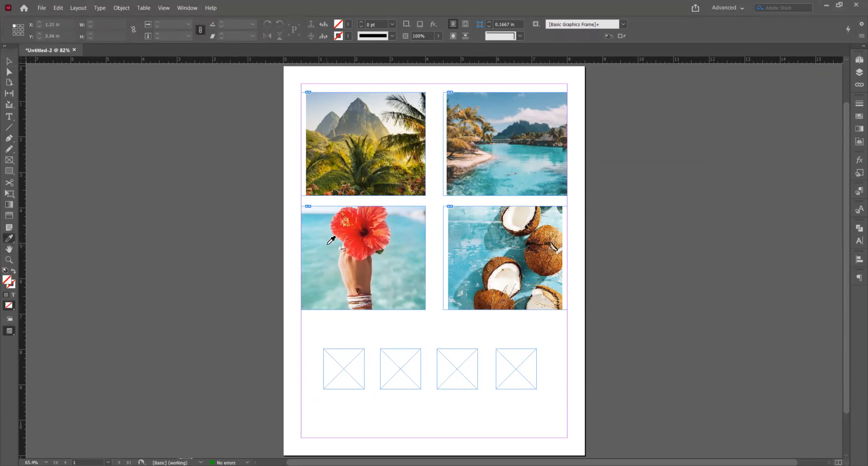
pyautogui.click(15, 244)
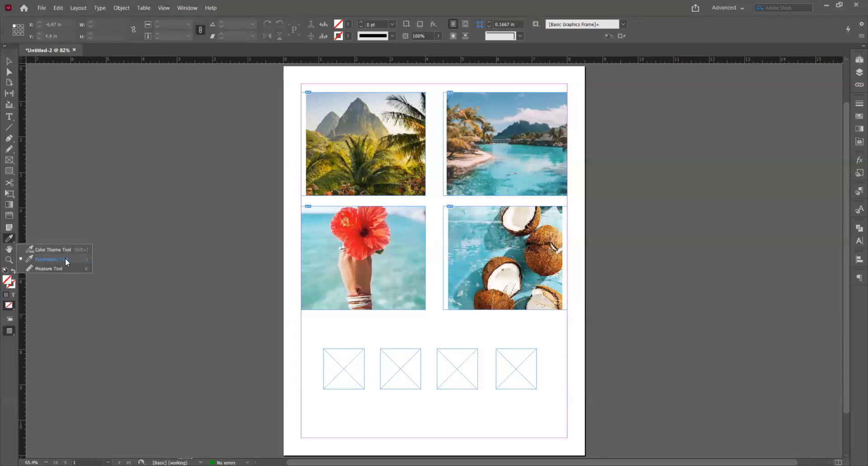
pyautogui.click(40, 259)
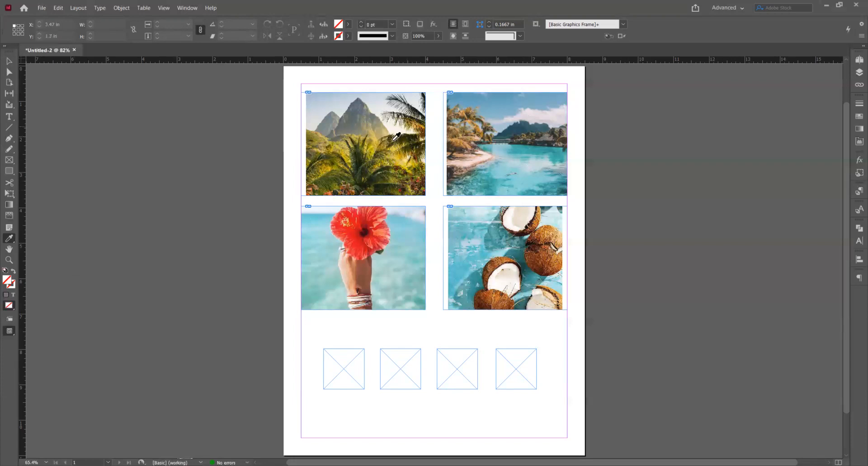
pyautogui.click(367, 143)
pyautogui.click(329, 366)
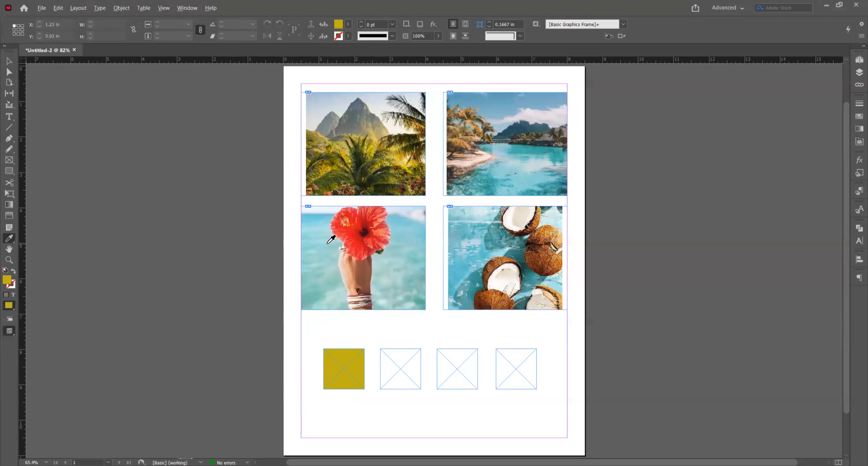
pyautogui.click(351, 228)
pyautogui.click(392, 362)
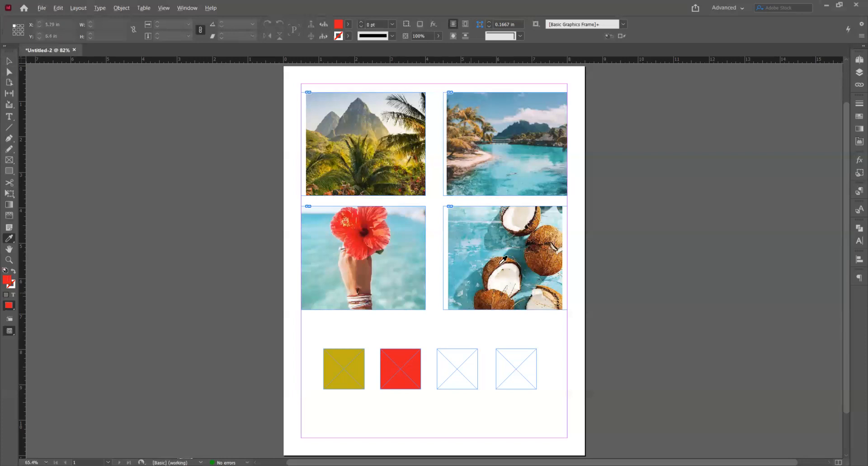
# Fill the third square with teal sampled from the lagoon water and the fourth with dark green from the mountain image.
pyautogui.click(536, 149)
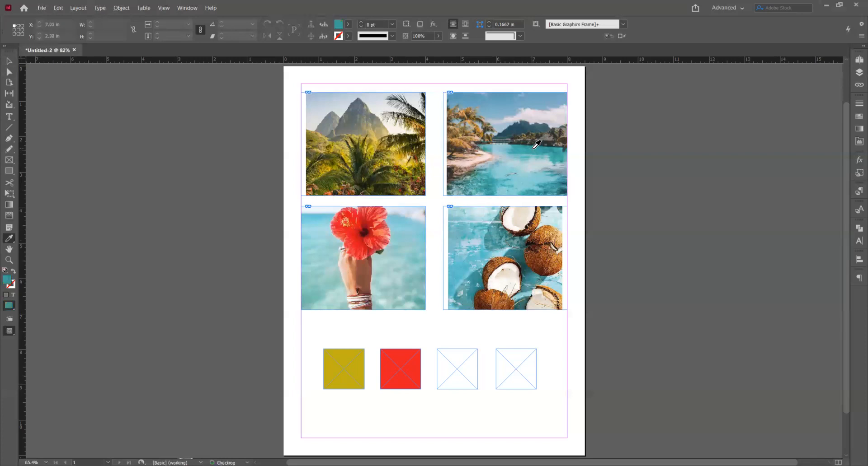
pyautogui.click(454, 356)
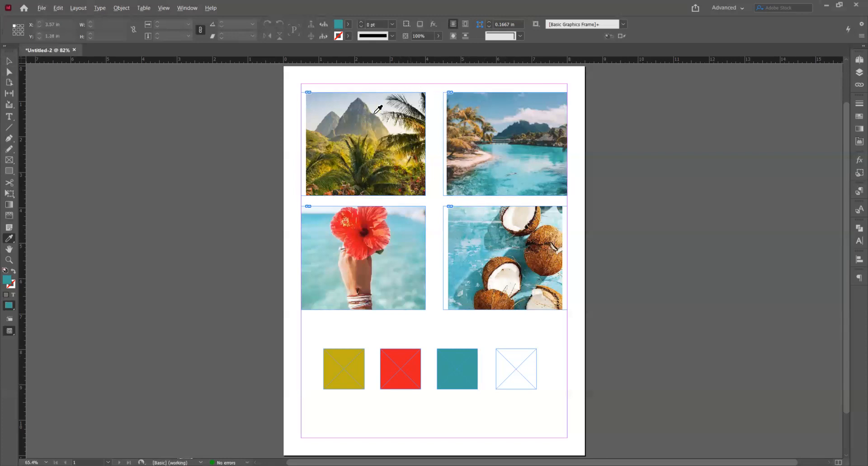
pyautogui.keyDown('alt'); pyautogui.click(324, 173); pyautogui.keyUp('alt')
pyautogui.click(504, 362)
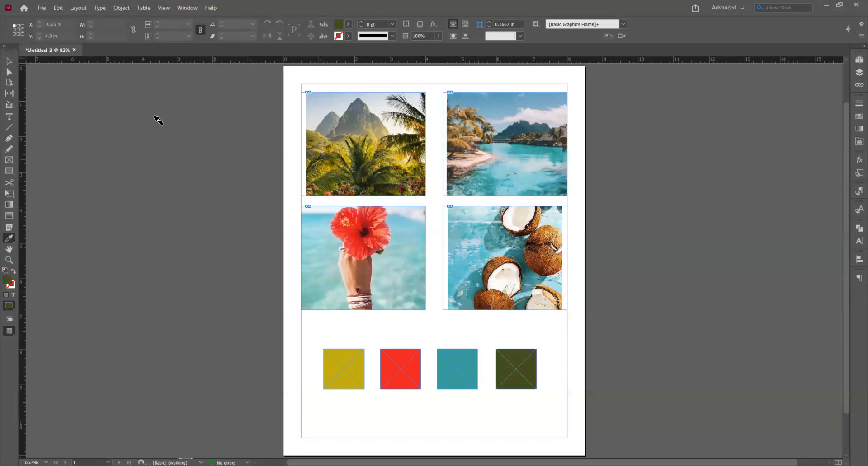
# Preview the page without guides and frame edges, and return to the normal view.
pyautogui.press('v')
pyautogui.press('w')
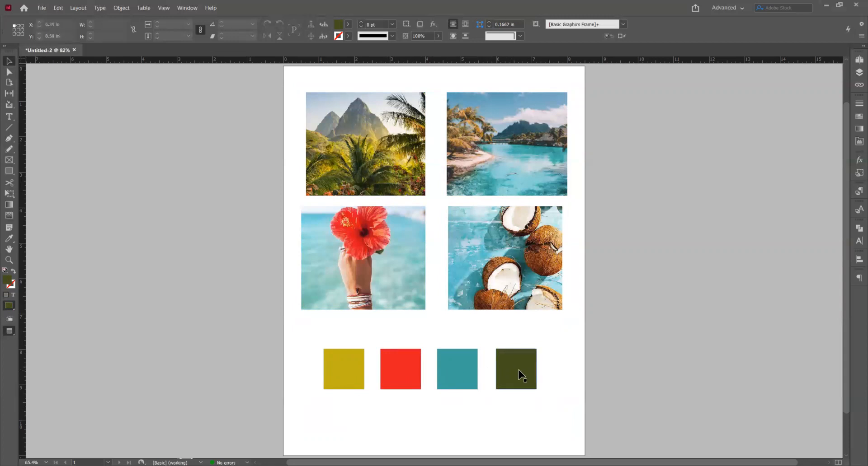
pyautogui.press('w')
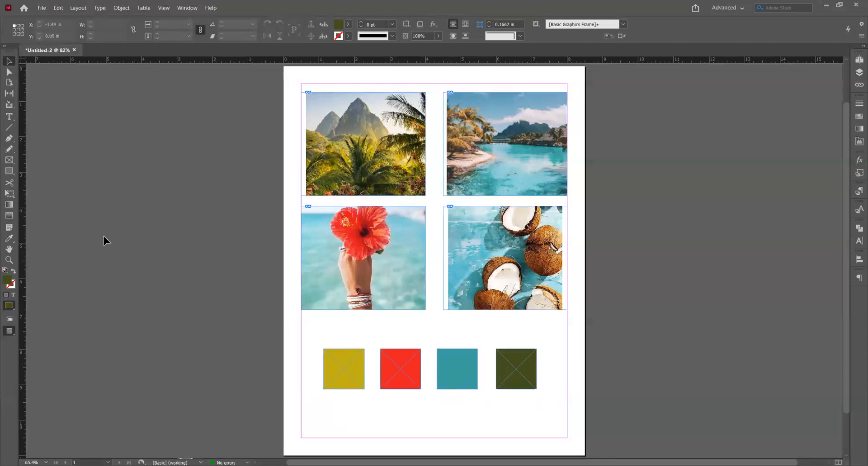
# Select the fourth square and try fills of coconut brown, lagoon teal and dark blue sampled from the images.
pyautogui.click(519, 366)
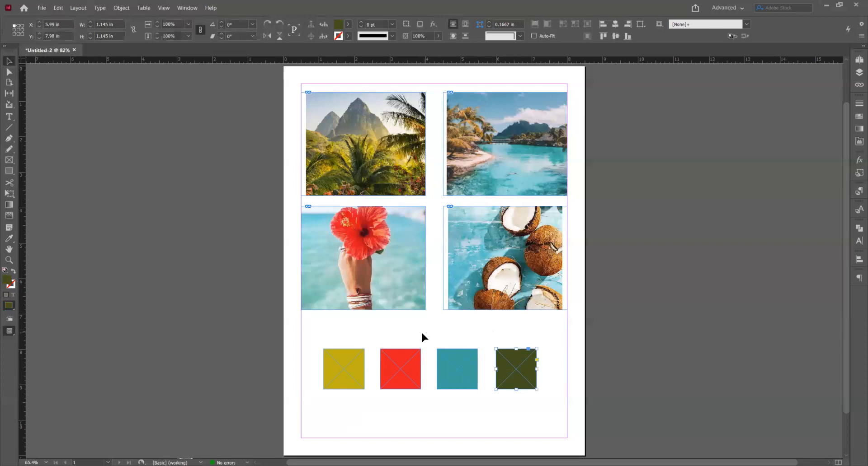
pyautogui.click(9, 239)
pyautogui.click(547, 257)
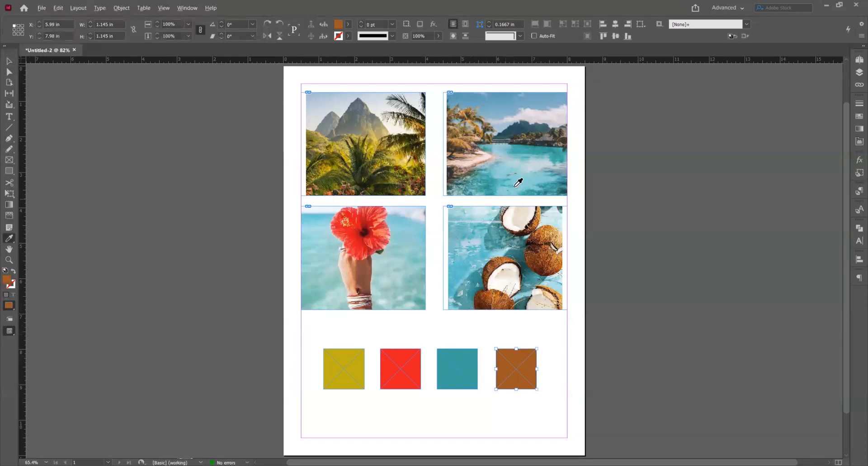
pyautogui.click(544, 145)
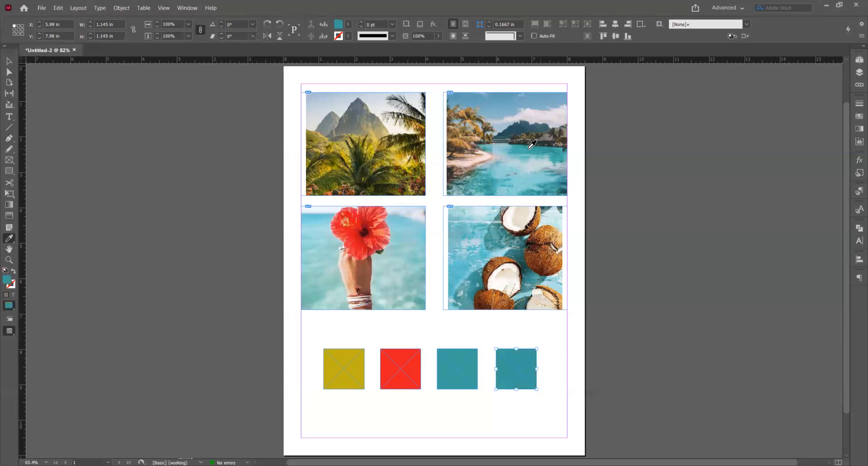
pyautogui.click(526, 132)
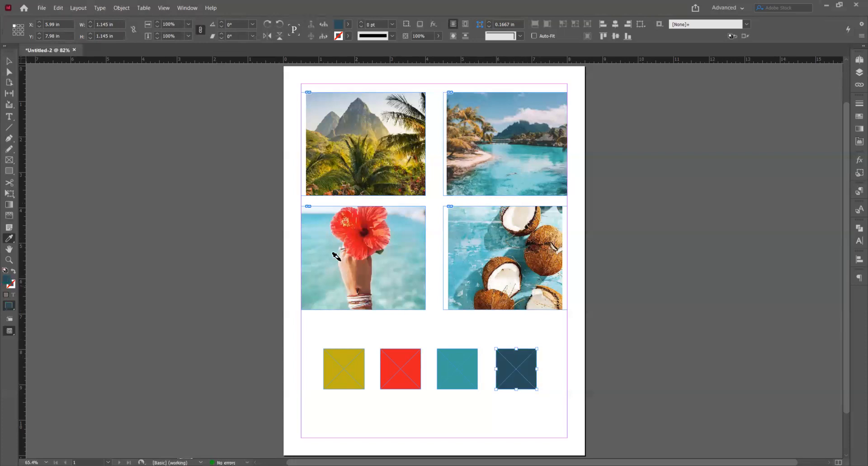
# Sample the palms in the mountain image until the fourth square is filled with dark olive green, and deselect it.
pyautogui.click(356, 153)
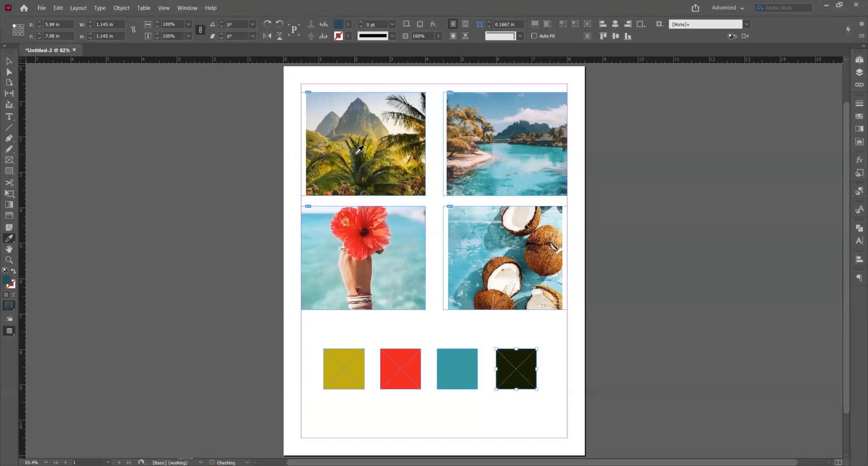
pyautogui.click(363, 150)
pyautogui.click(361, 149)
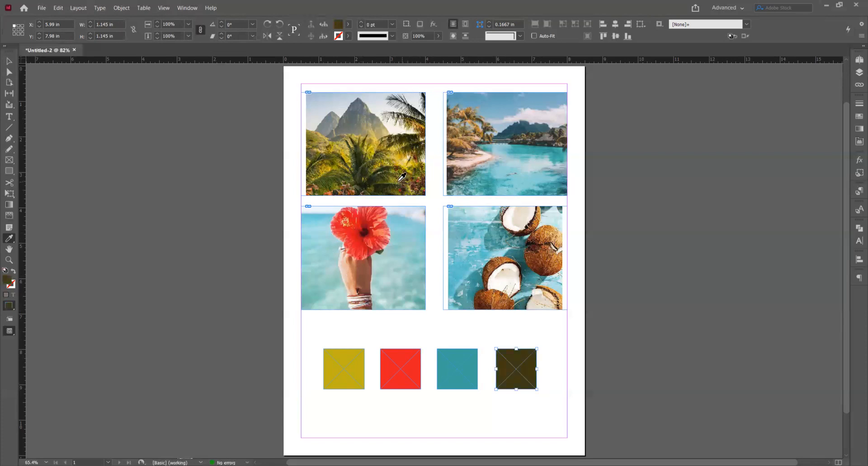
pyautogui.click(383, 176)
pyautogui.click(377, 178)
pyautogui.click(8, 63)
pyautogui.click(465, 394)
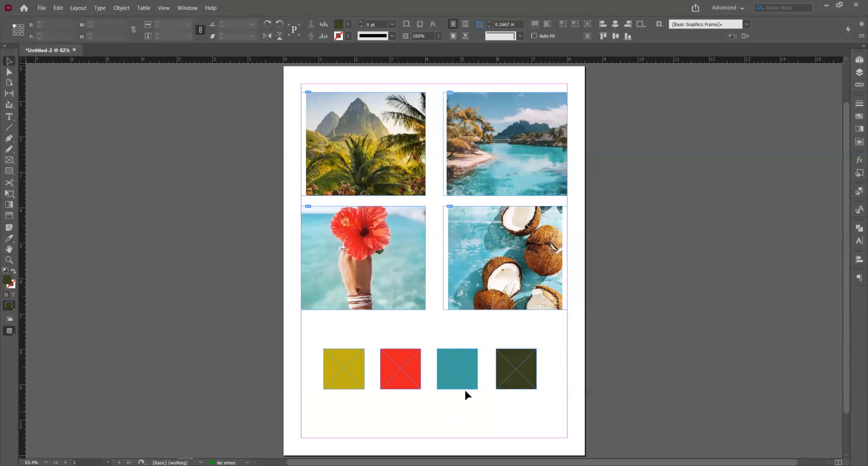